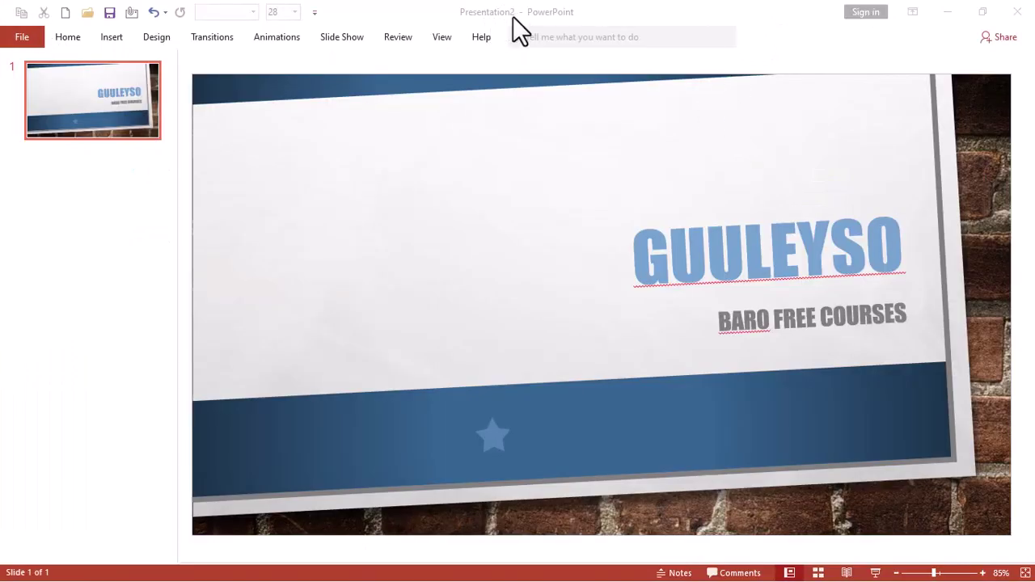
Step: Start a Save As to the Desktop, keeping the PowerPoint Presentation file type
{"action": "left_click", "coordinate": [24, 36]}
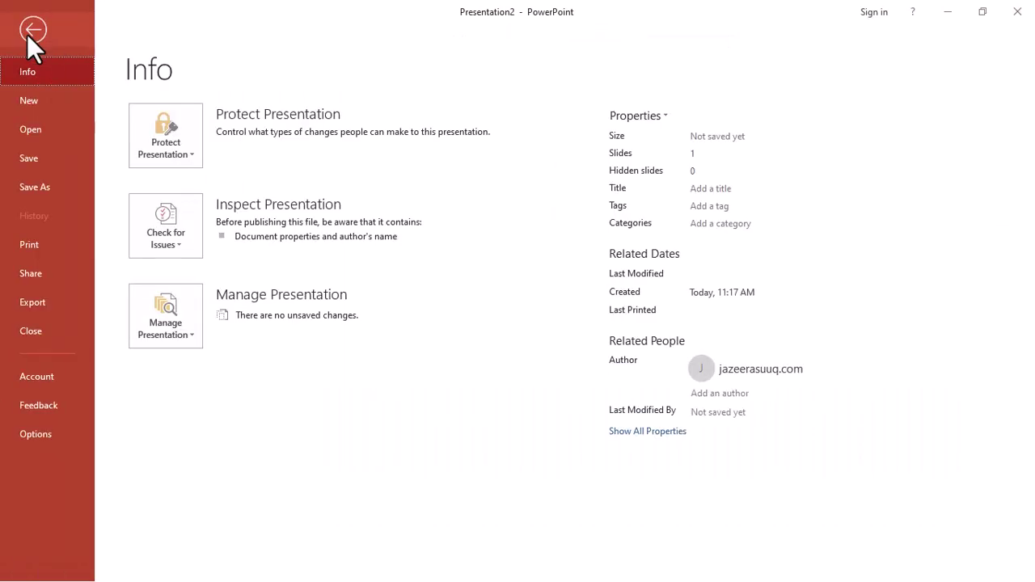
{"action": "left_click", "coordinate": [54, 185]}
{"action": "left_click", "coordinate": [242, 282]}
{"action": "left_click", "coordinate": [212, 279]}
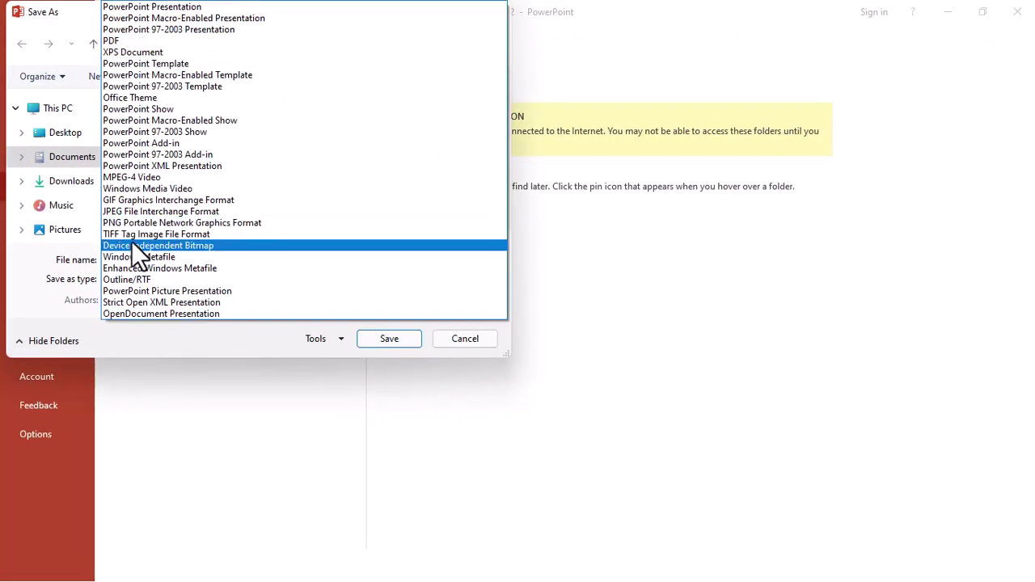
{"action": "left_click", "coordinate": [168, 6]}
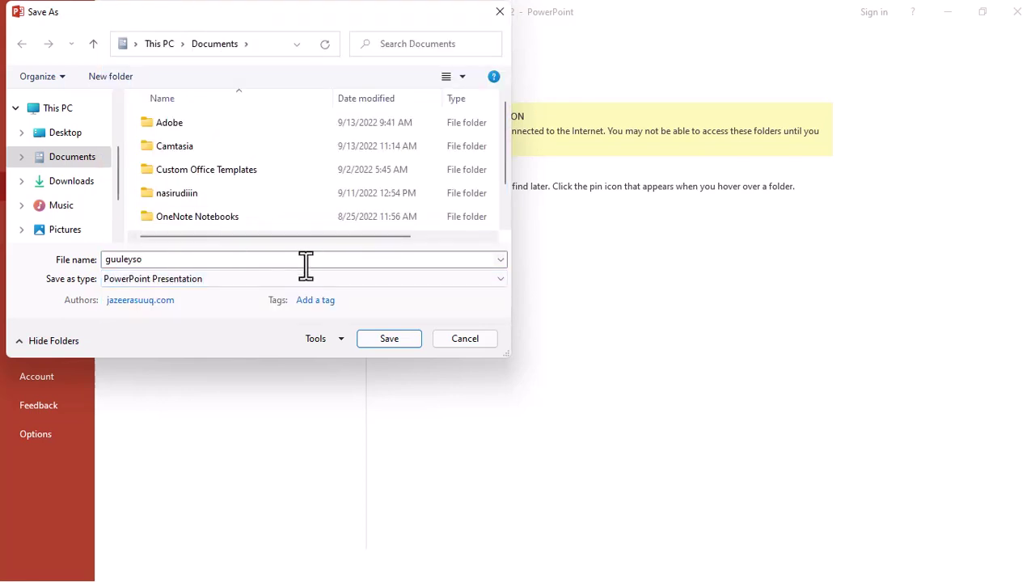
{"action": "left_click", "coordinate": [91, 132]}
Step: Decline replacing the file, save it as 2012, and close the blank GUULEYSO window unsaved
{"action": "key", "text": "Return"}
{"action": "left_click", "coordinate": [605, 298]}
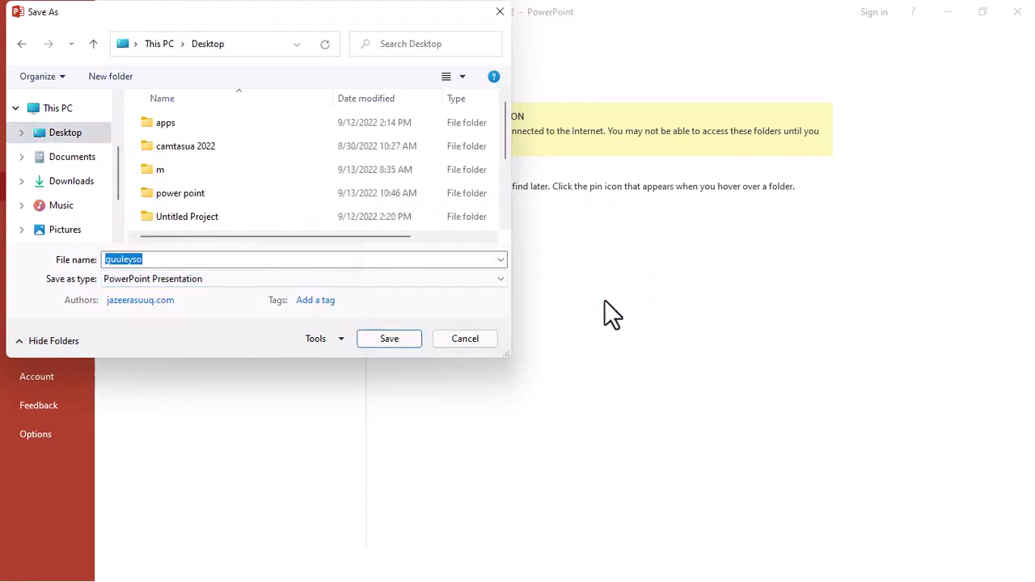
{"action": "key", "text": "BackSpace"}
{"action": "type", "text": "20"}
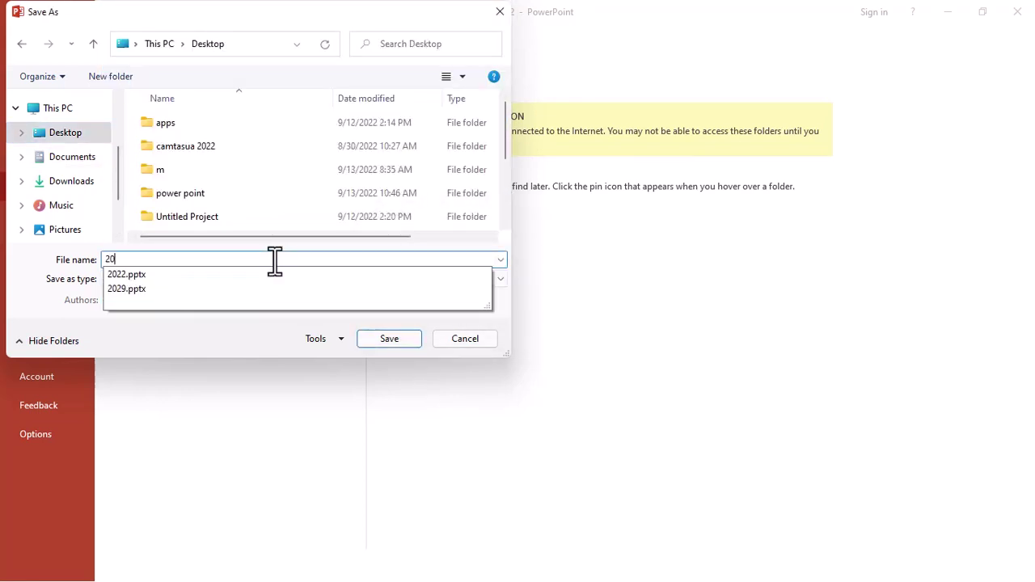
{"action": "type", "text": "212"}
{"action": "key", "text": "Return"}
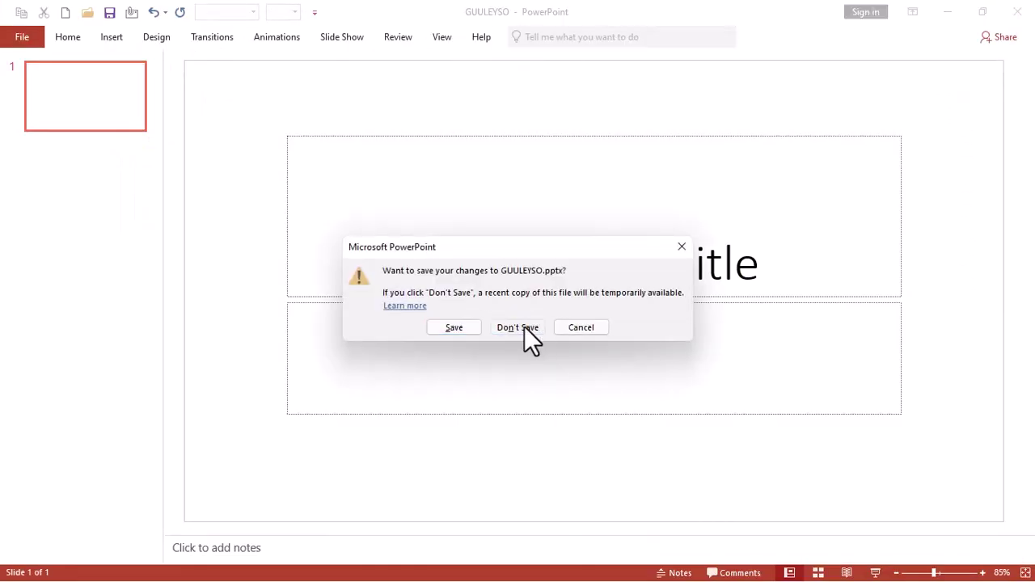
{"action": "left_click", "coordinate": [524, 327]}
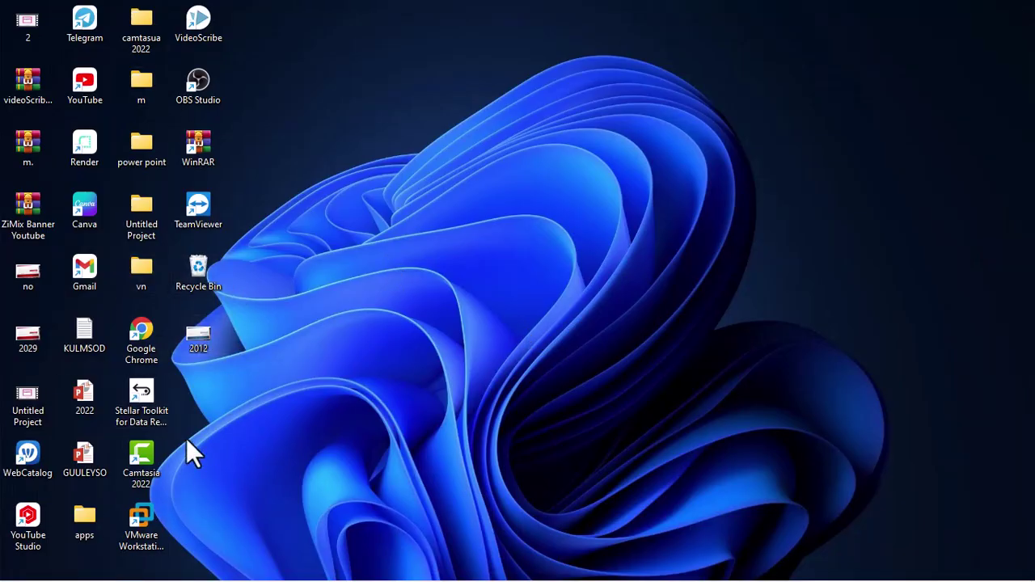
Step: Double-click the 2012 desktop icon to relaunch it in PowerPoint
{"action": "double_click", "coordinate": [201, 344]}
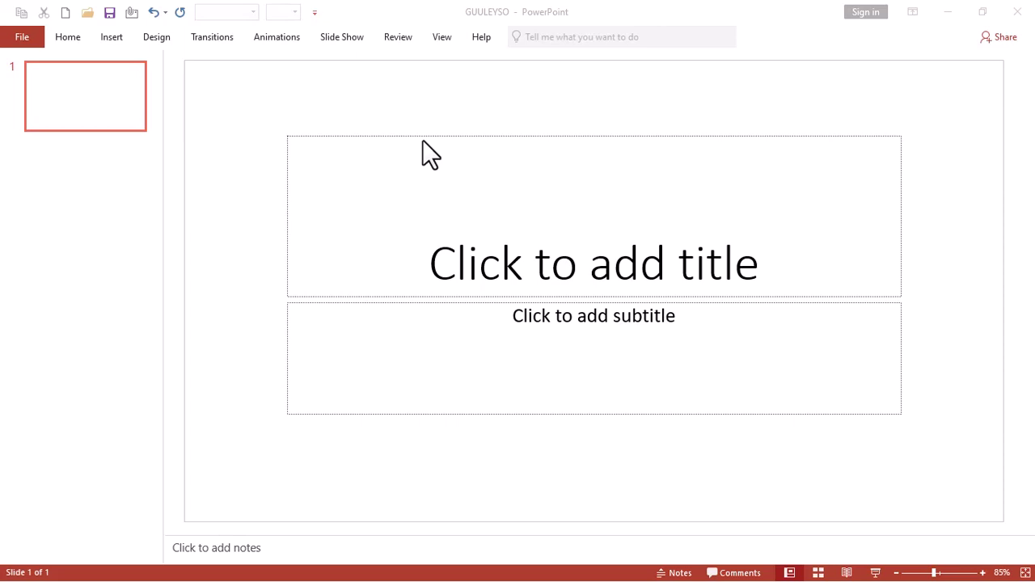
Step: Create a new presentation from the Main Event template, choosing its blue variant over orange
{"action": "left_click", "coordinate": [24, 39]}
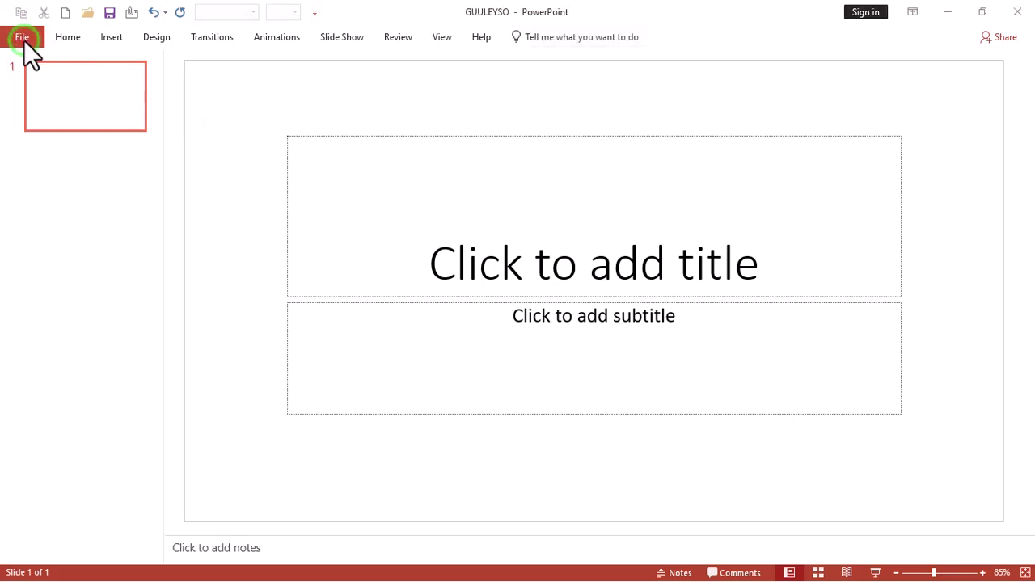
{"action": "left_click", "coordinate": [25, 41]}
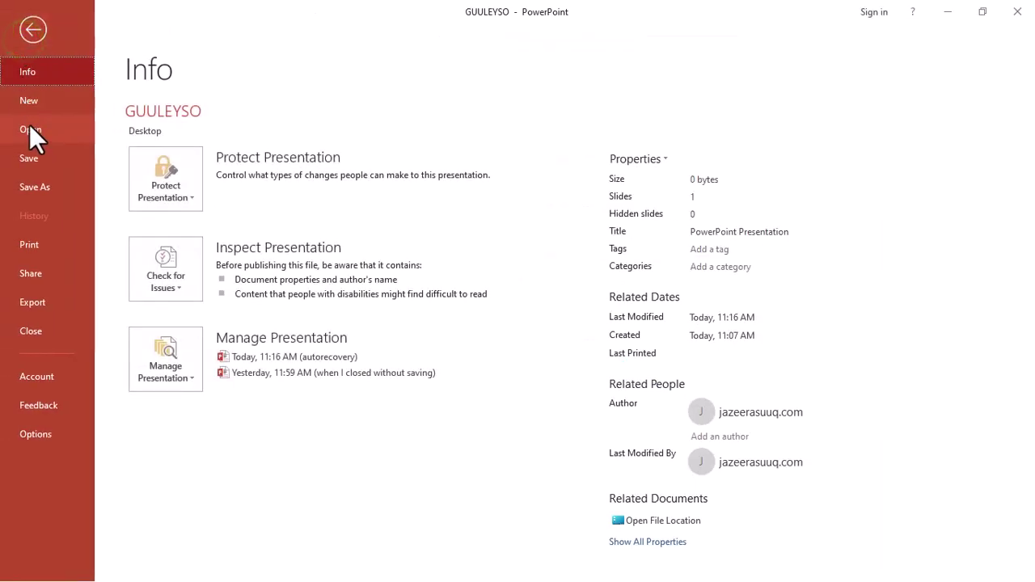
{"action": "left_click", "coordinate": [47, 99]}
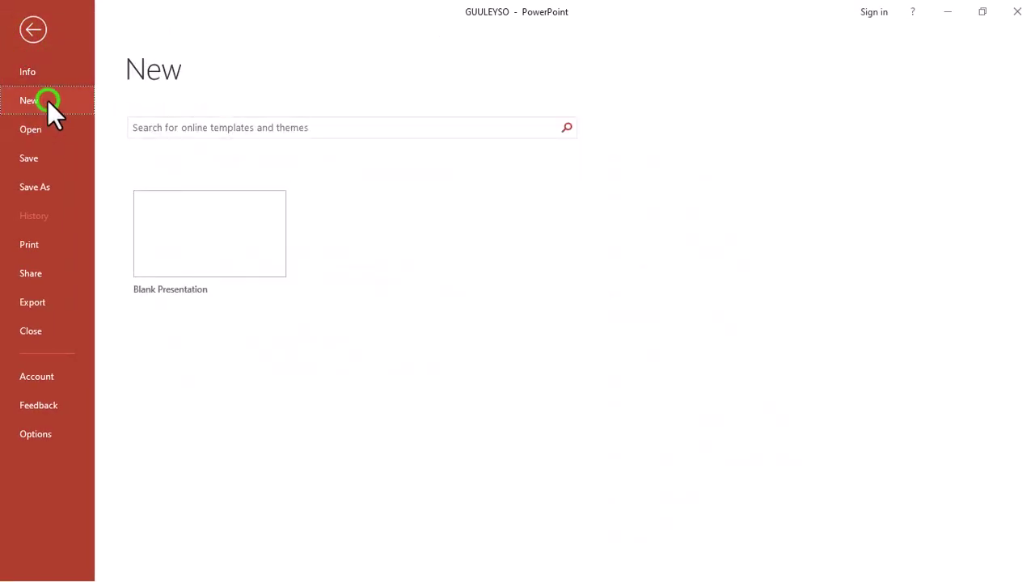
{"action": "left_click", "coordinate": [341, 248]}
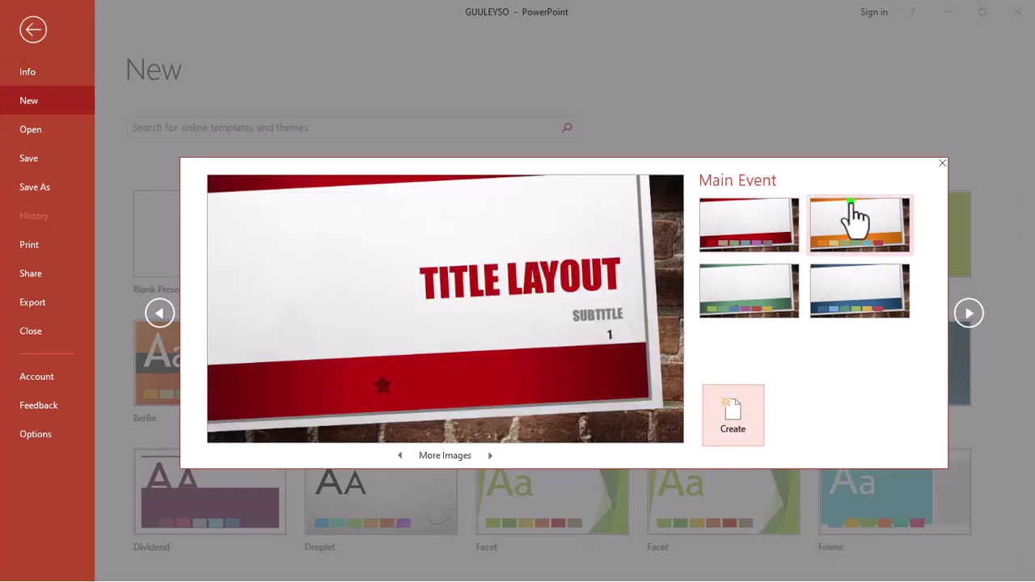
{"action": "left_click", "coordinate": [850, 202]}
{"action": "left_click", "coordinate": [850, 275]}
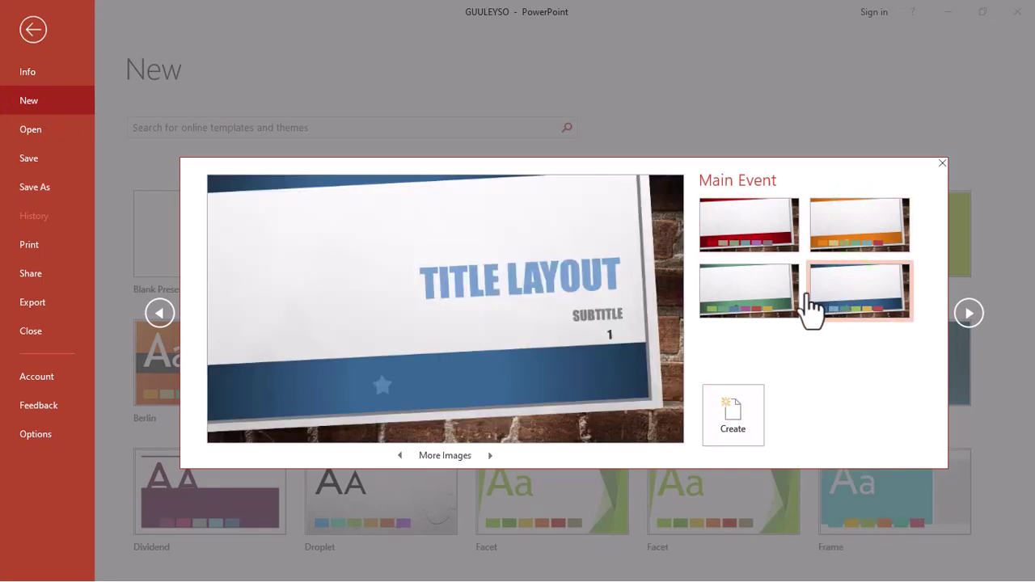
{"action": "left_click", "coordinate": [731, 422]}
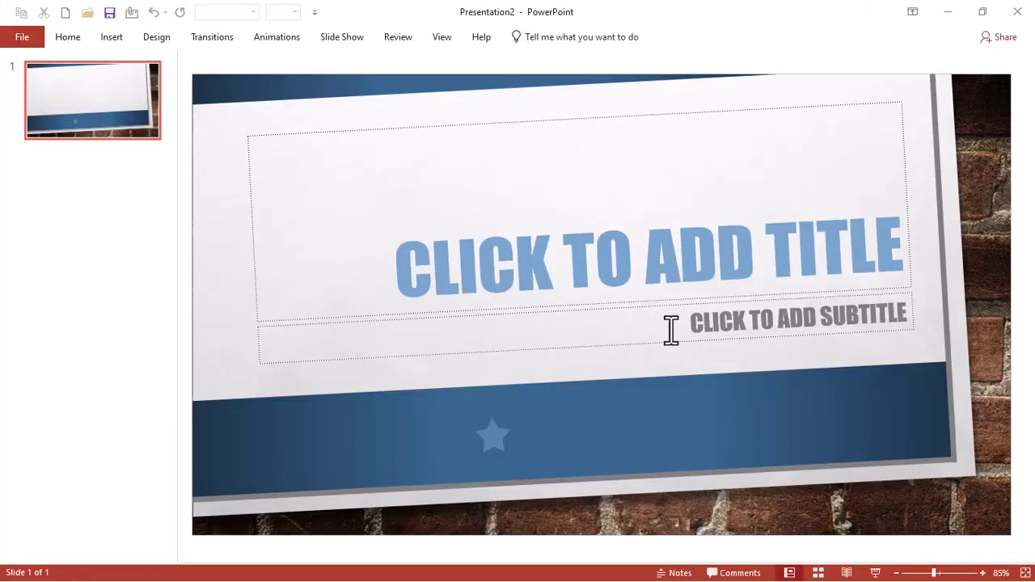
Step: Enter GUULEYSO as the slide title and BARO FREE COURSES as the subtitle
{"action": "left_click", "coordinate": [629, 276]}
{"action": "type", "text": "G"}
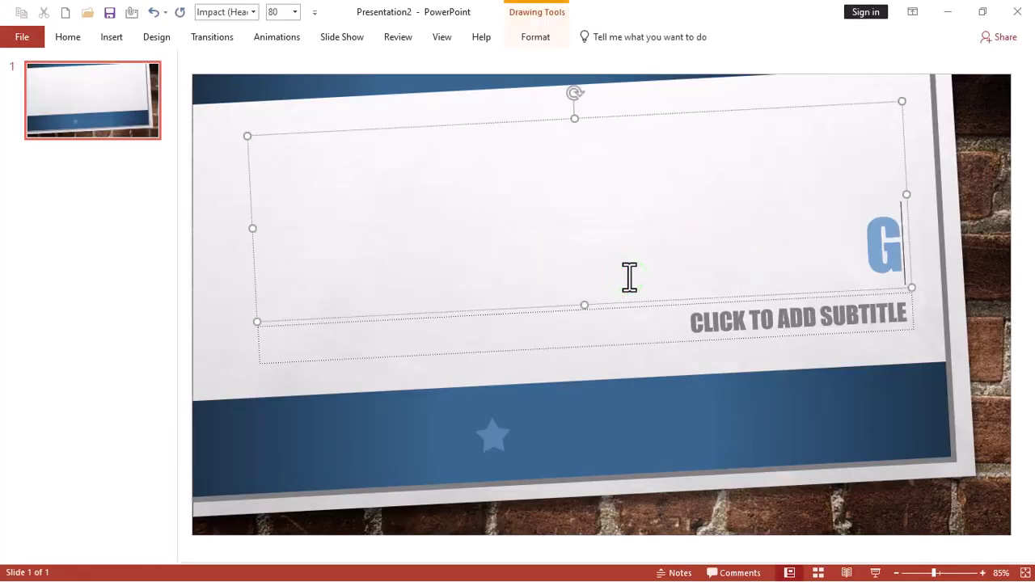
{"action": "type", "text": "UULEYSO"}
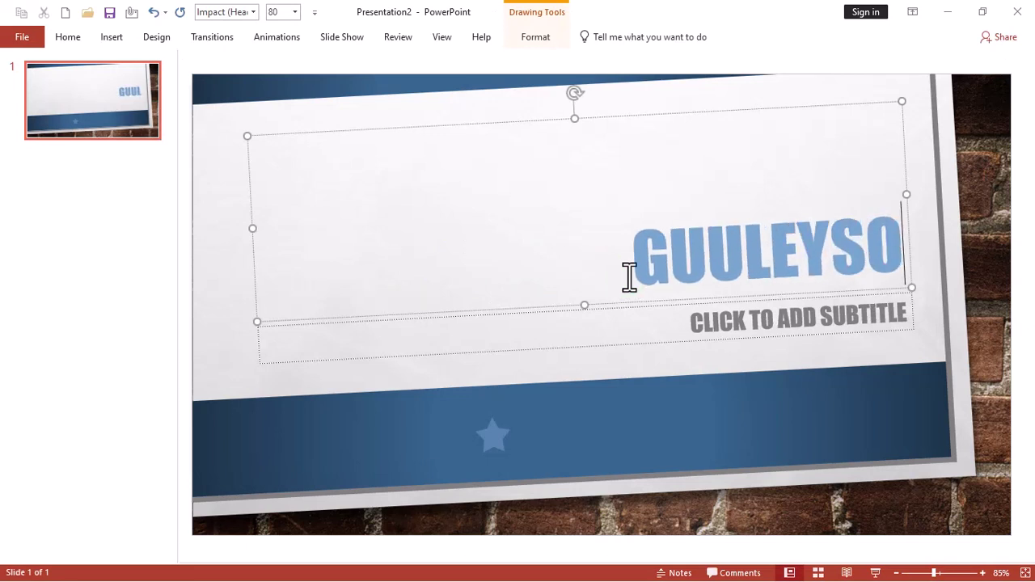
{"action": "left_click", "coordinate": [724, 339]}
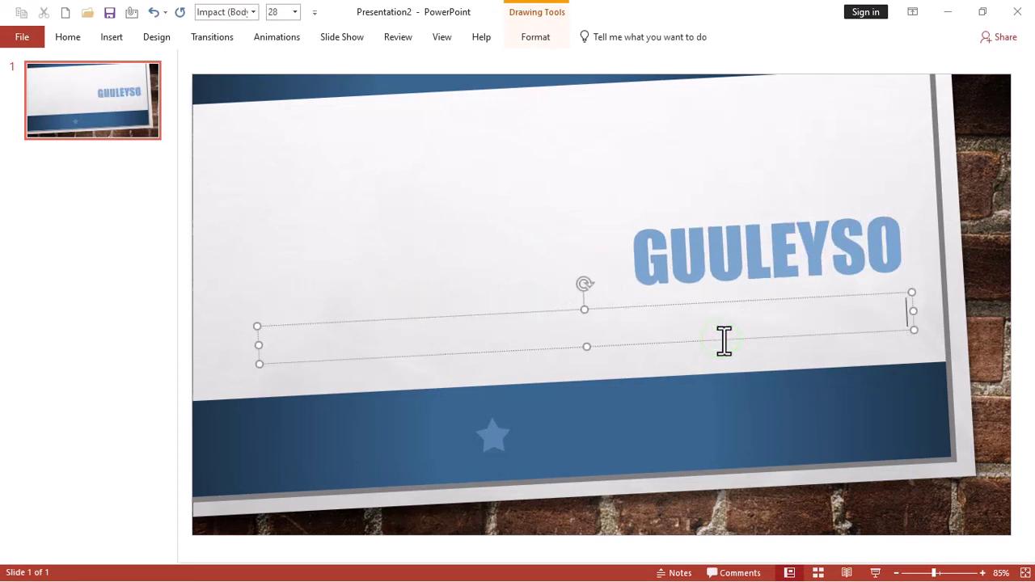
{"action": "type", "text": "BARO FRE"}
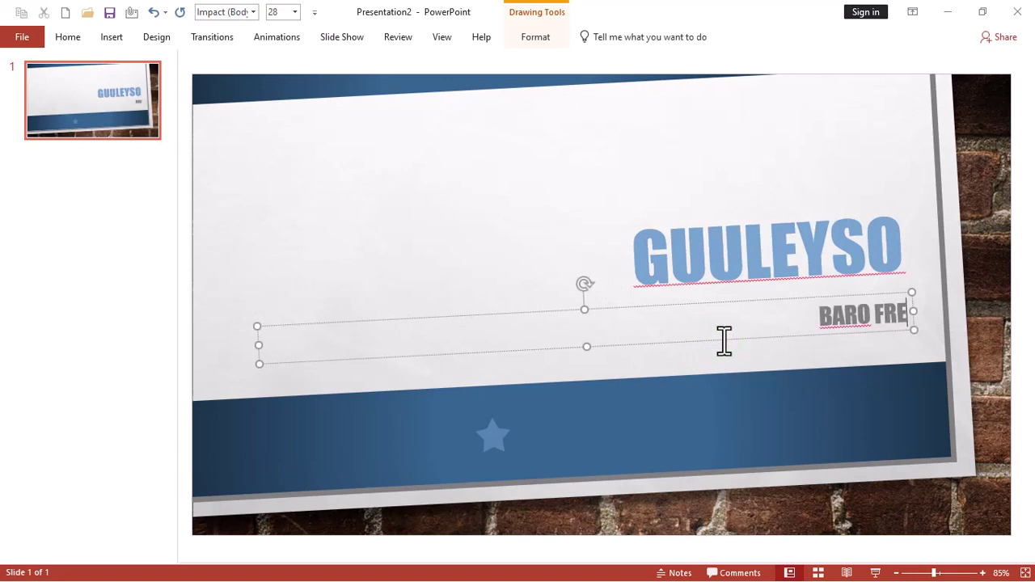
{"action": "type", "text": "E COUR"}
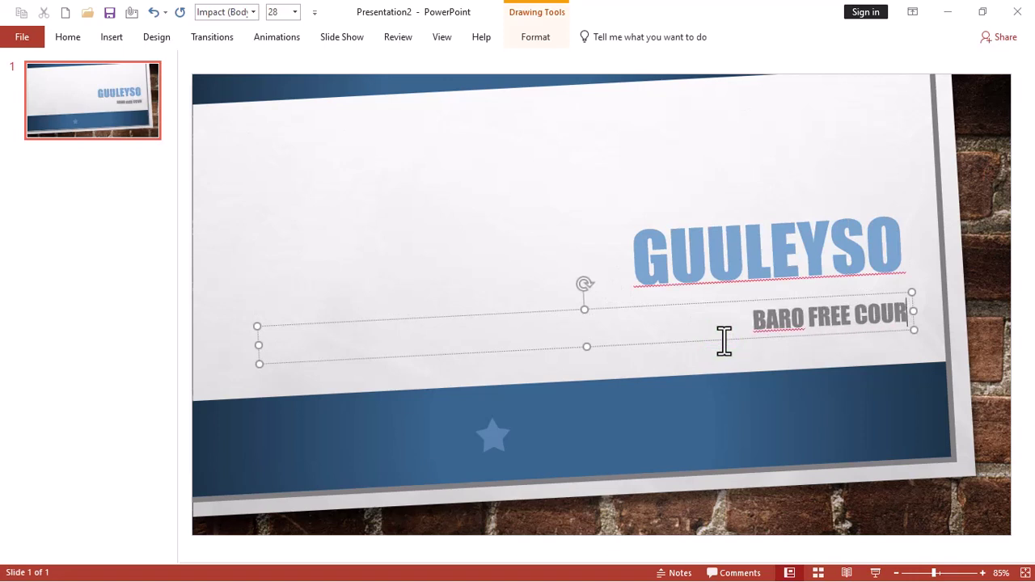
{"action": "type", "text": "SES"}
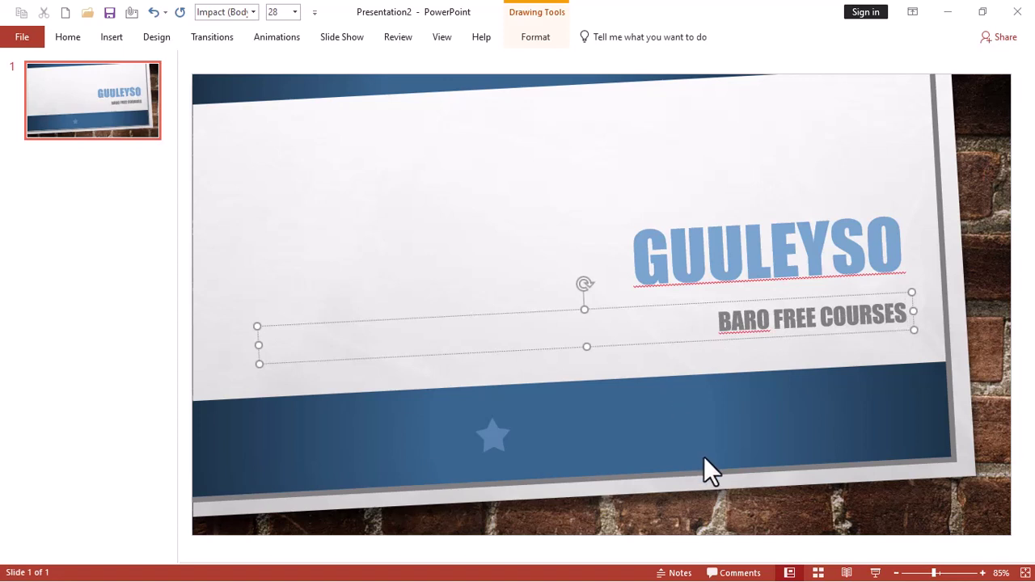
{"action": "left_click", "coordinate": [706, 451]}
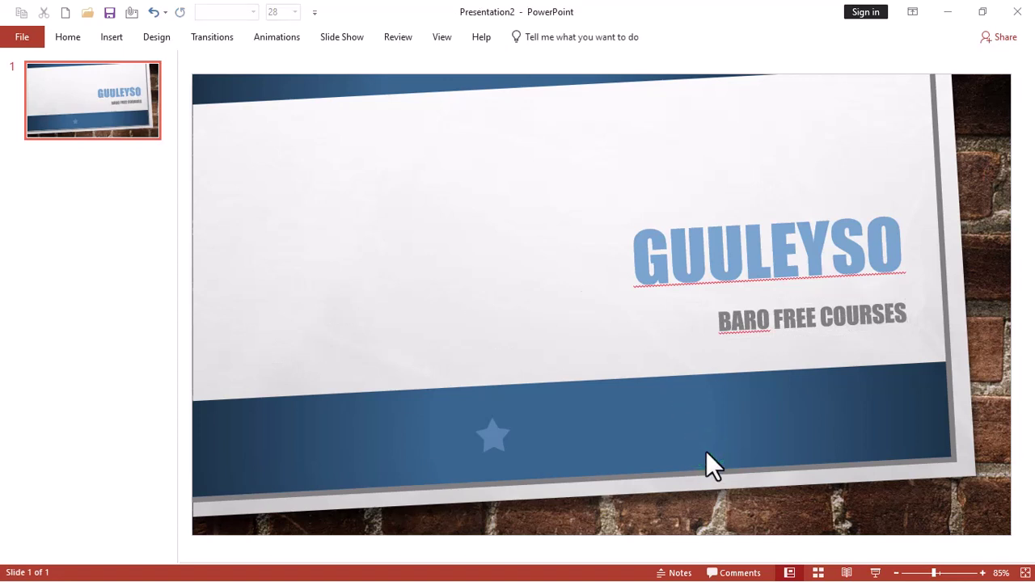
Step: Open the Save As dialog proposing guuleyso, then cancel it without saving
{"action": "left_click", "coordinate": [28, 34]}
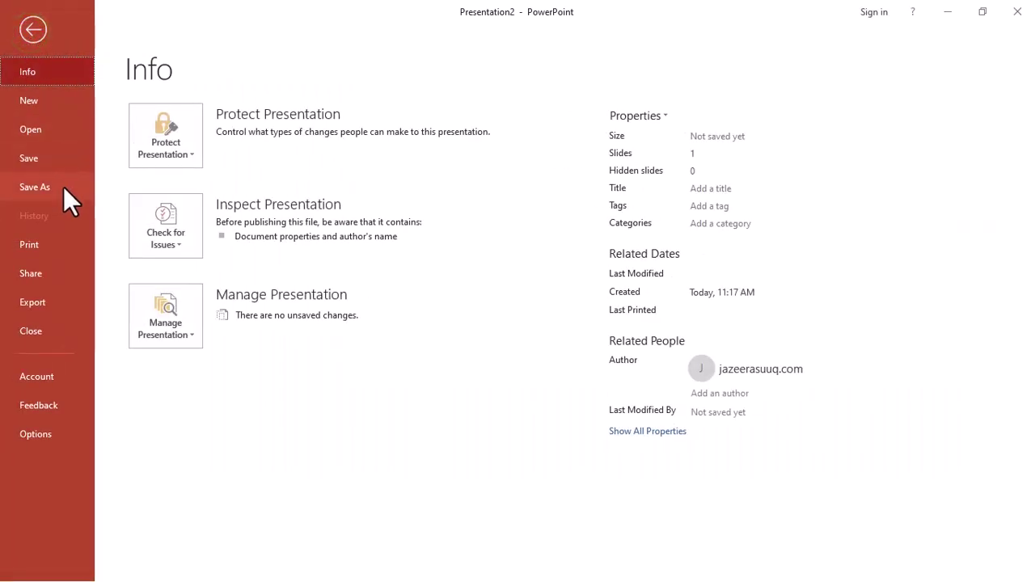
{"action": "left_click", "coordinate": [63, 187]}
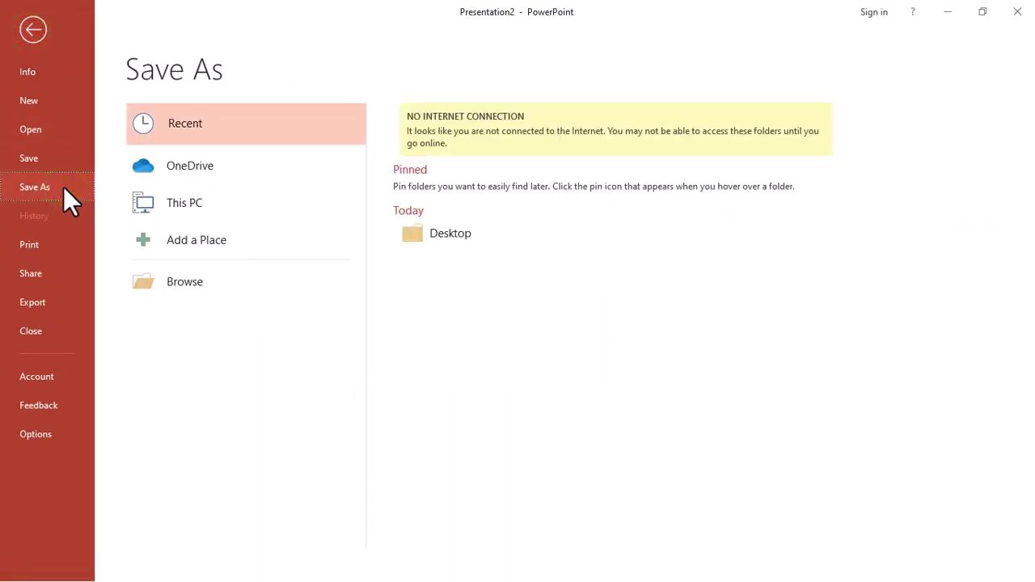
{"action": "left_click", "coordinate": [396, 118]}
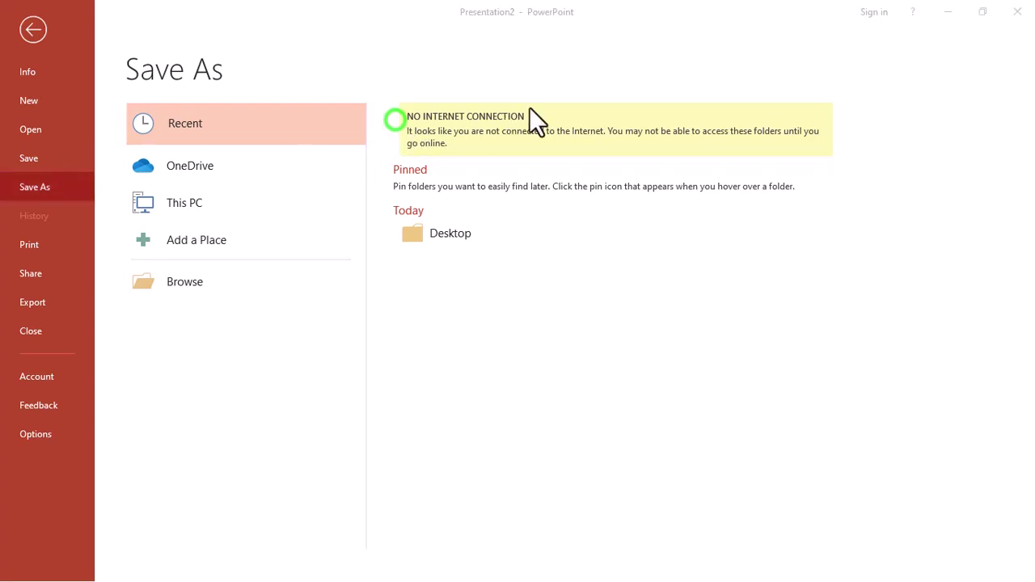
{"action": "left_click", "coordinate": [174, 282]}
{"action": "left_click", "coordinate": [187, 277]}
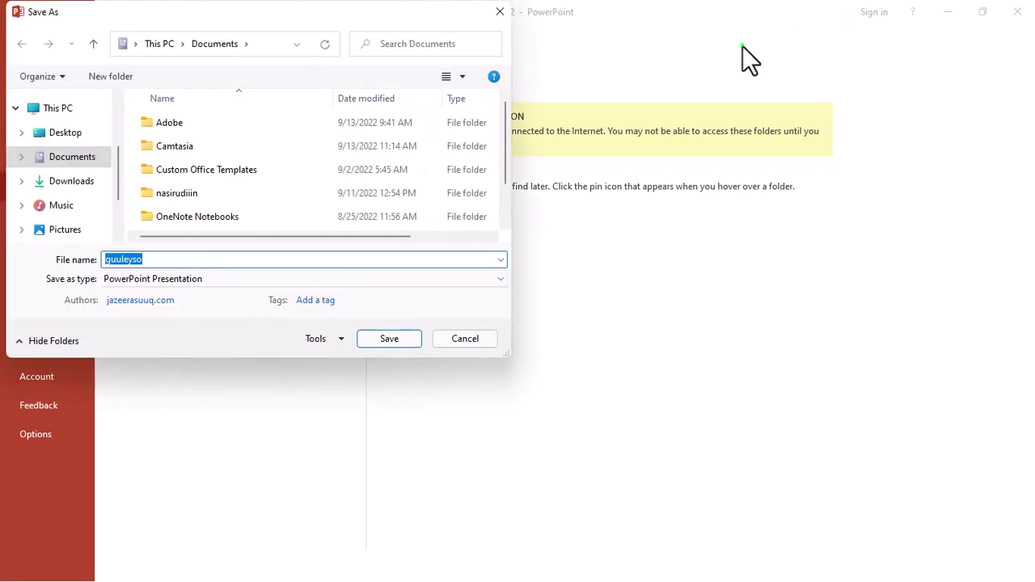
{"action": "left_click", "coordinate": [742, 45]}
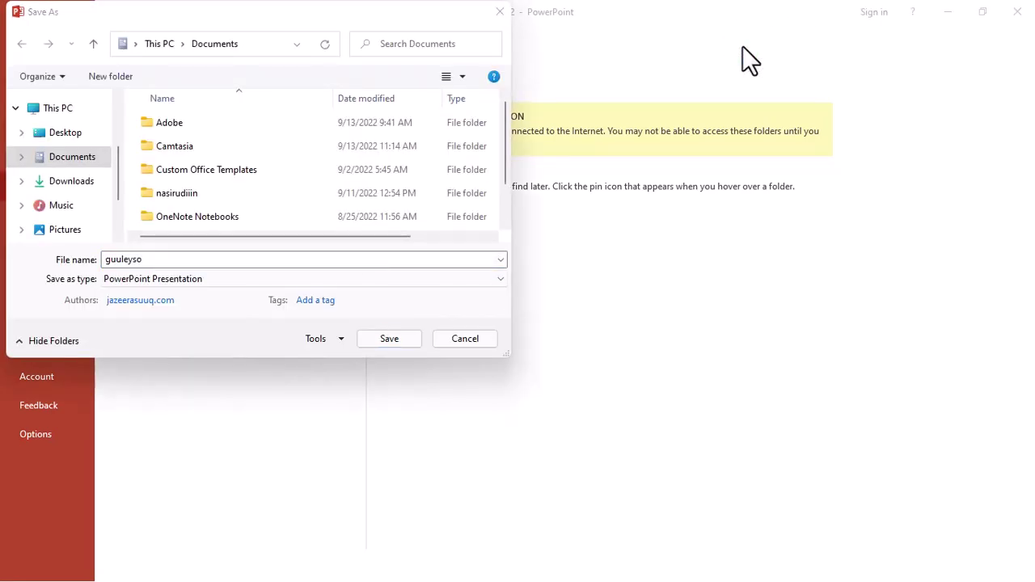
{"action": "left_click", "coordinate": [473, 338]}
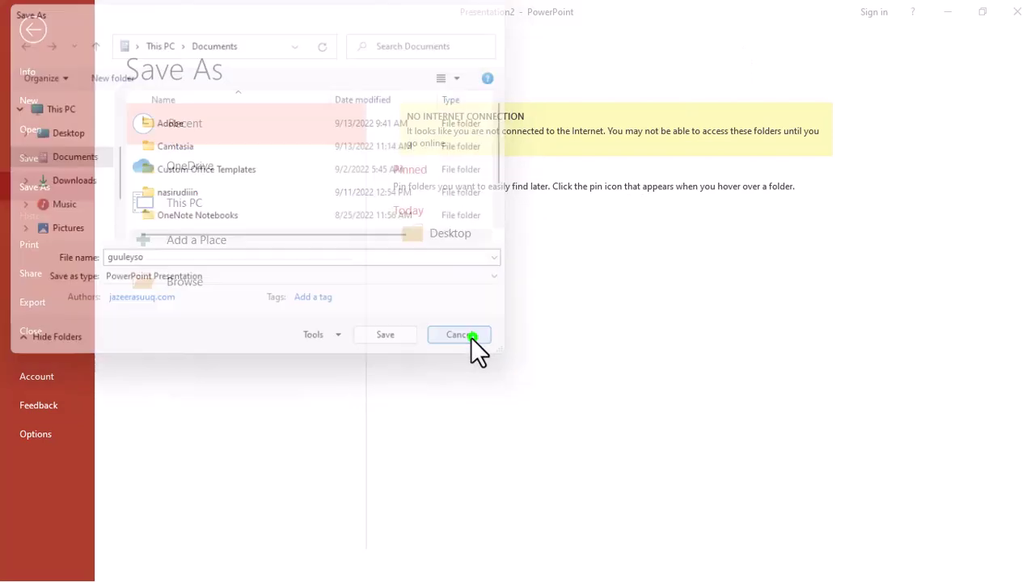
{"action": "left_click", "coordinate": [36, 31]}
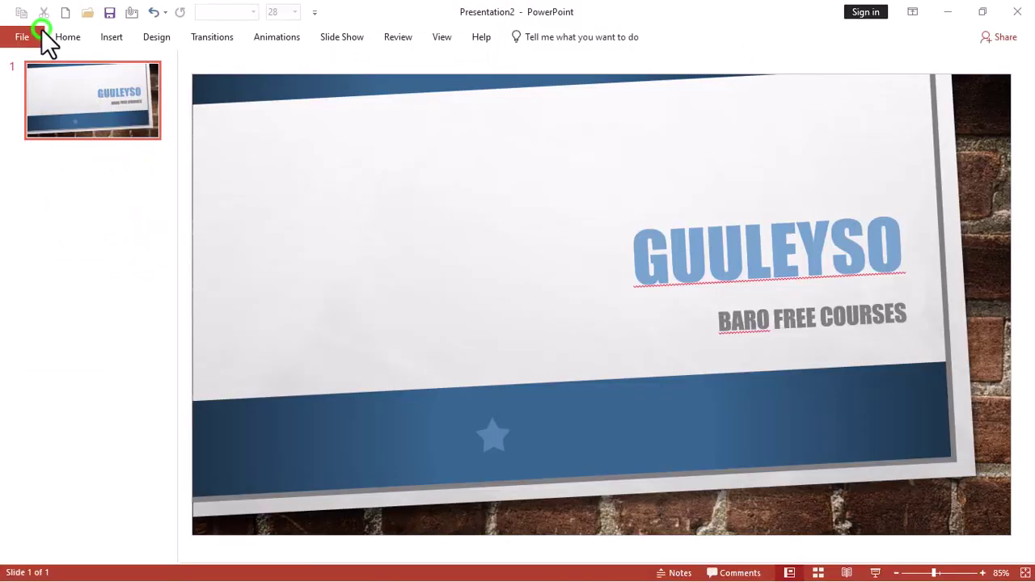
{"action": "left_click", "coordinate": [712, 29]}
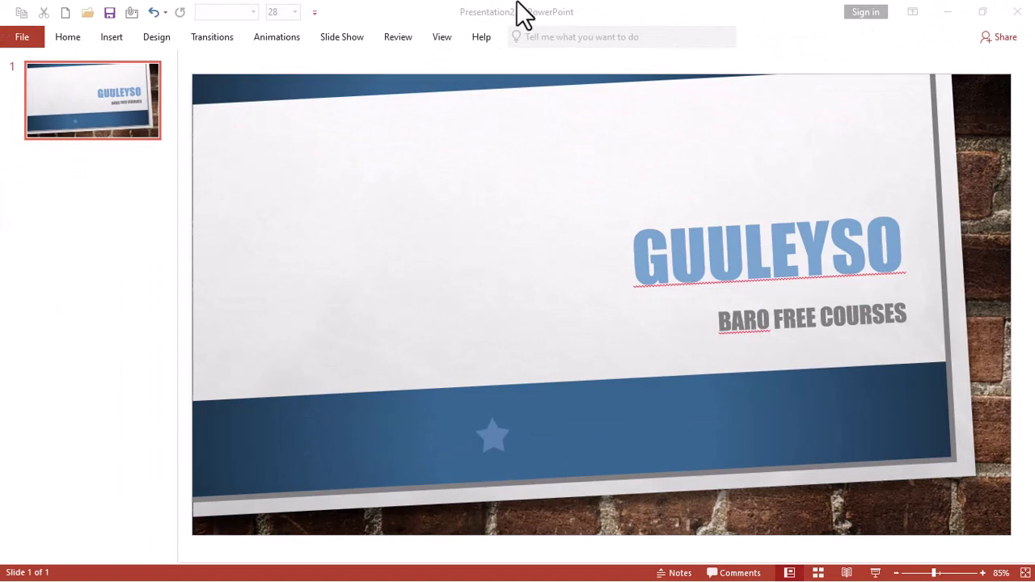
Step: Open the Save As dialog on Documents as guuleyso, keeping the PowerPoint Presentation type
{"action": "left_click", "coordinate": [27, 34]}
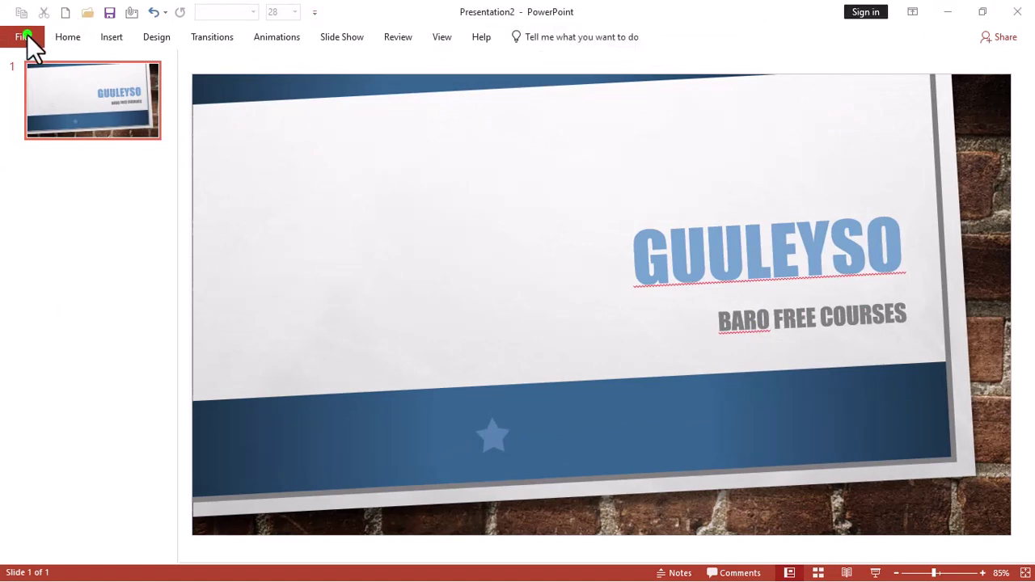
{"action": "left_click", "coordinate": [26, 34]}
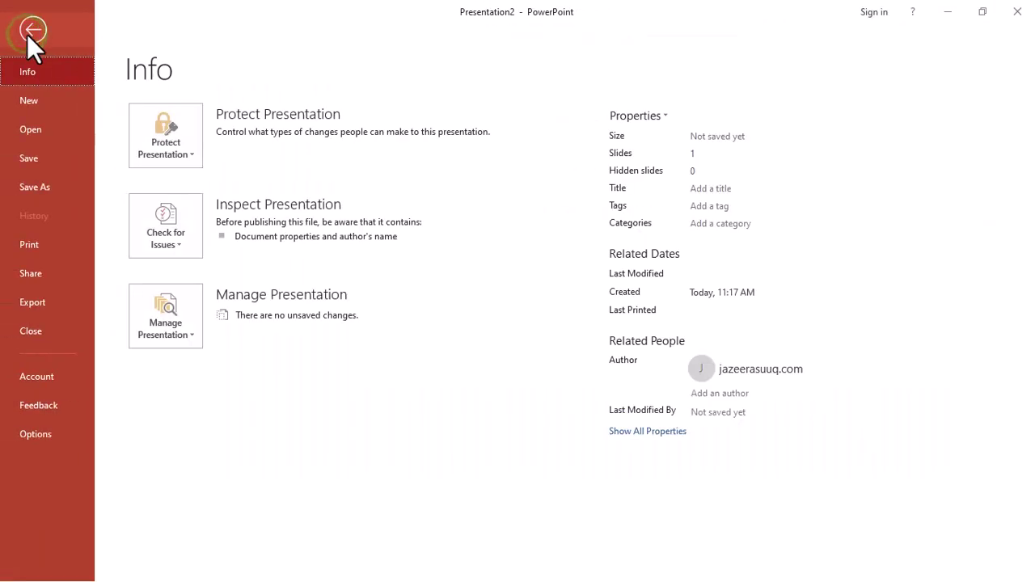
{"action": "left_click", "coordinate": [54, 183]}
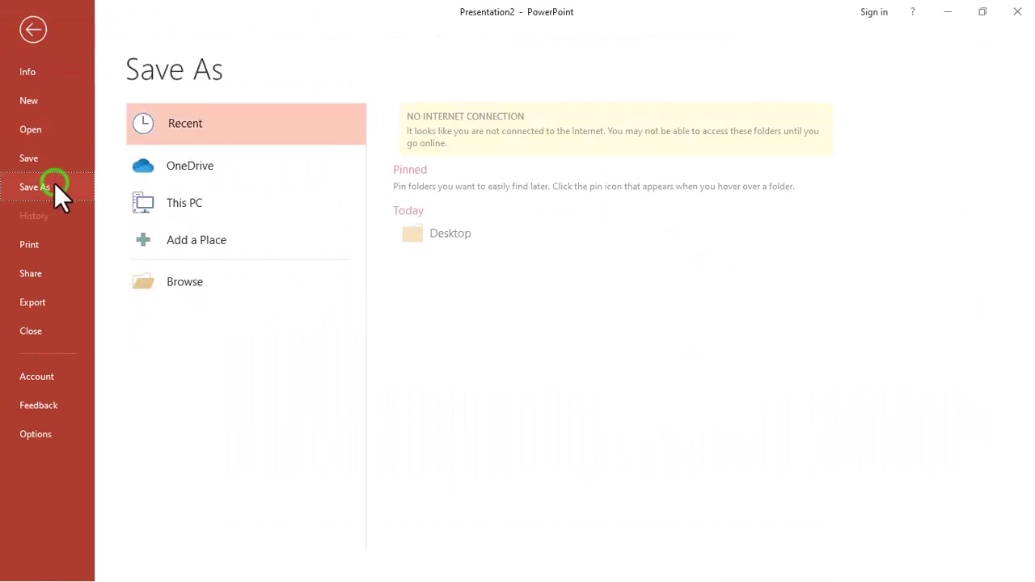
{"action": "left_click", "coordinate": [250, 275]}
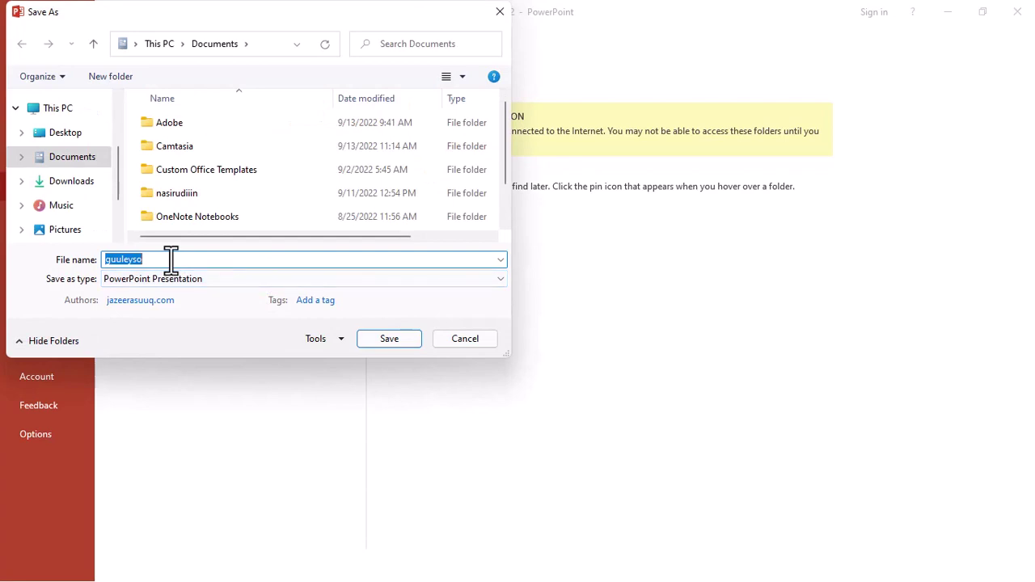
{"action": "left_click", "coordinate": [212, 283]}
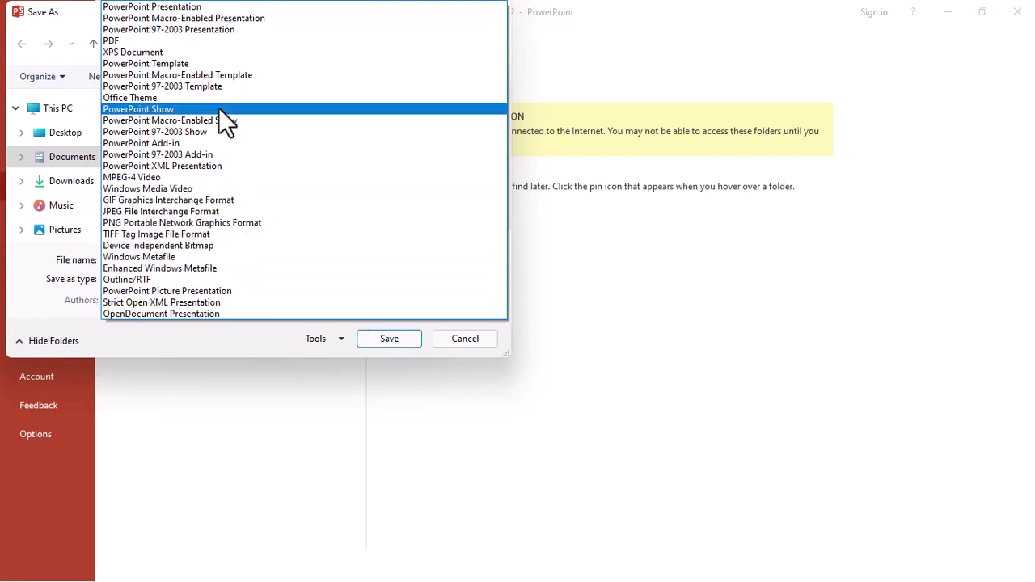
{"action": "left_click", "coordinate": [167, 5]}
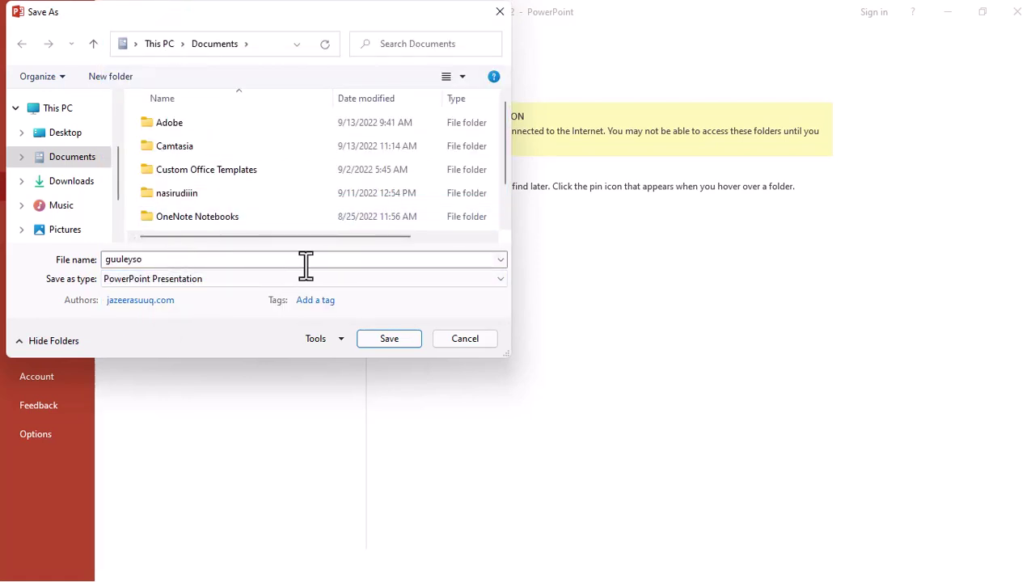
Step: Save to the Desktop as 2012 after declining to replace GUULEYSO.pptx
{"action": "left_click", "coordinate": [91, 131]}
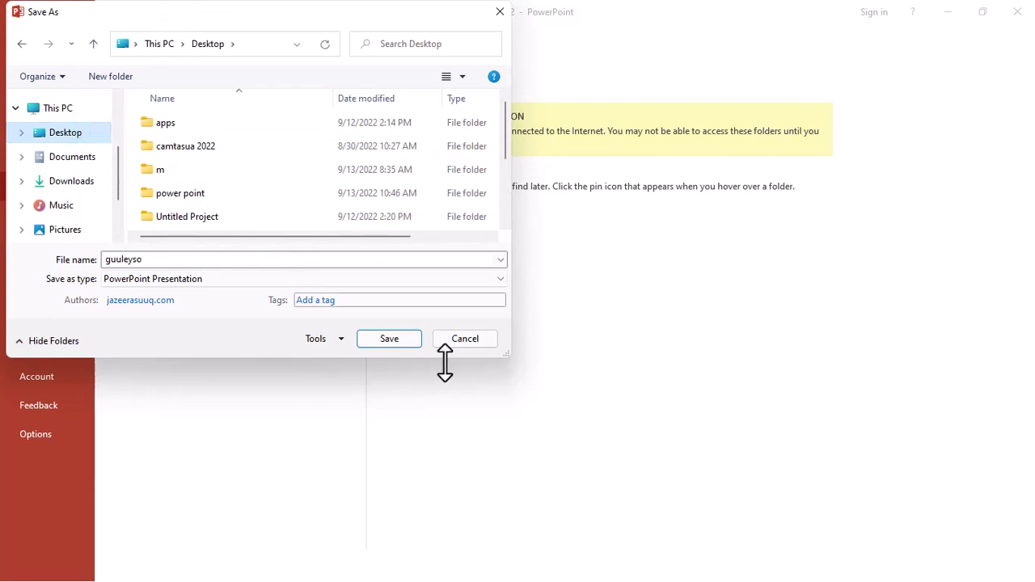
{"action": "left_click", "coordinate": [389, 338]}
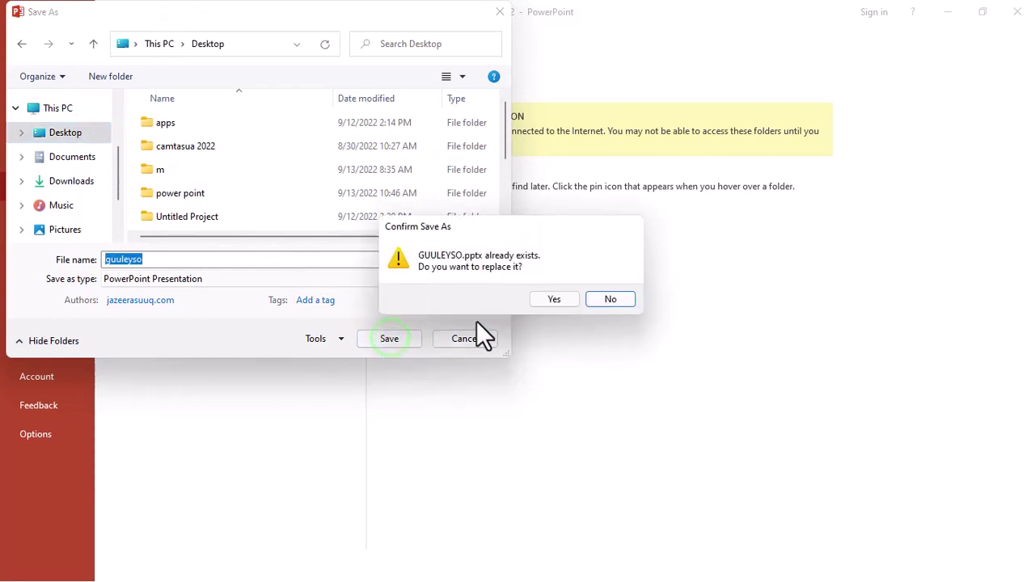
{"action": "left_click", "coordinate": [605, 300]}
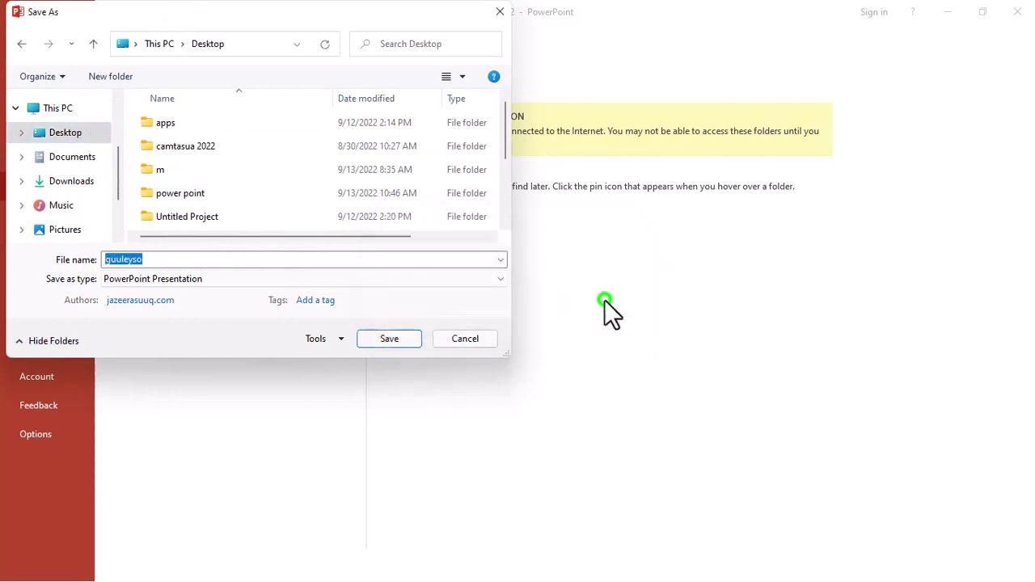
{"action": "double_click", "coordinate": [275, 259]}
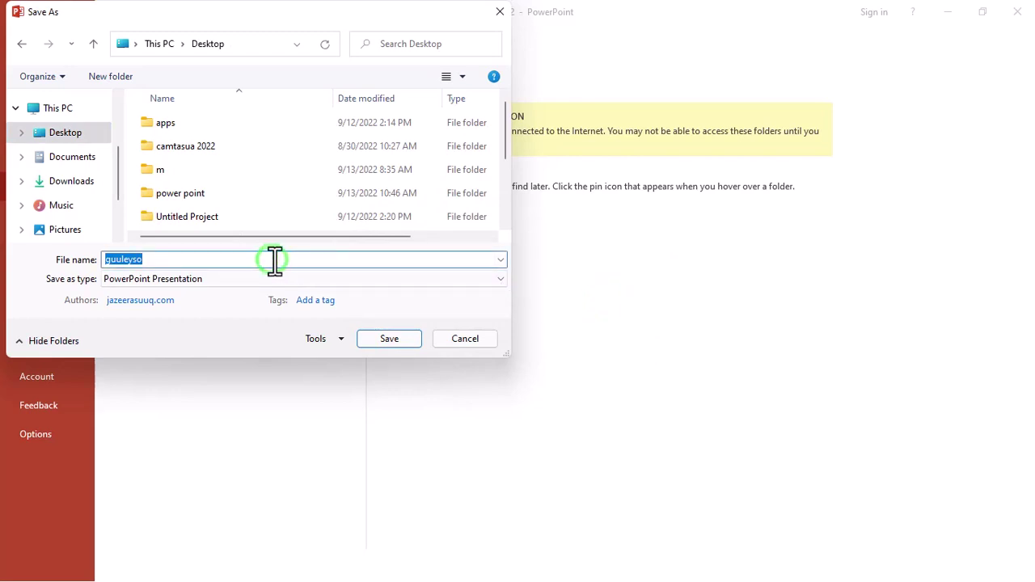
{"action": "key", "text": "BackSpace"}
{"action": "type", "text": "20"}
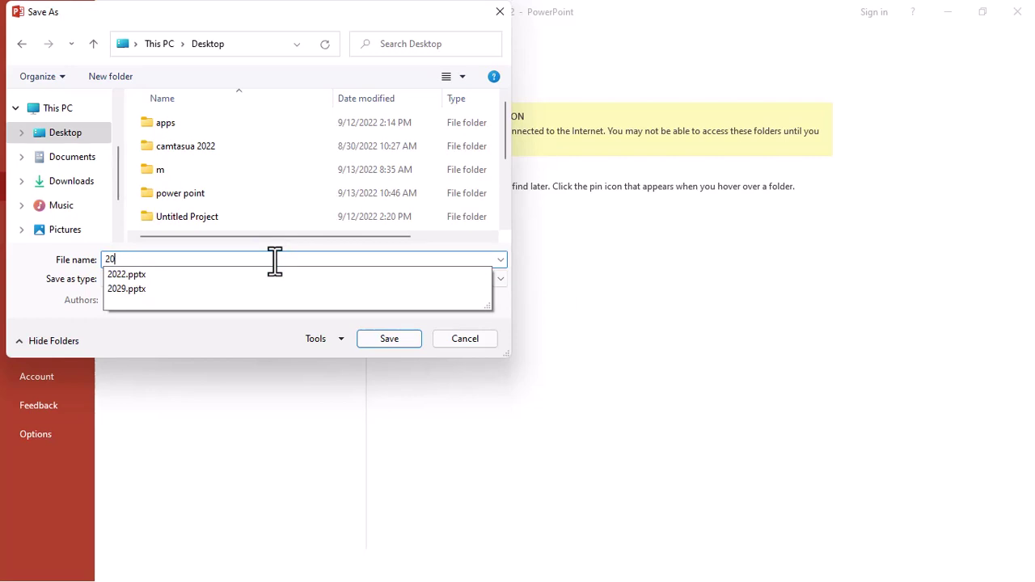
{"action": "type", "text": "212"}
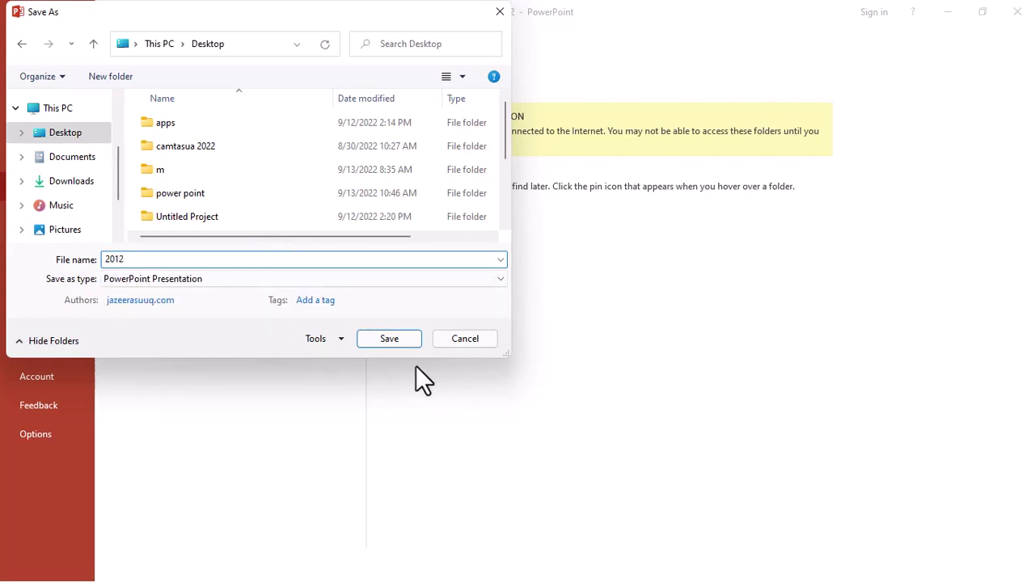
{"action": "left_click", "coordinate": [392, 340]}
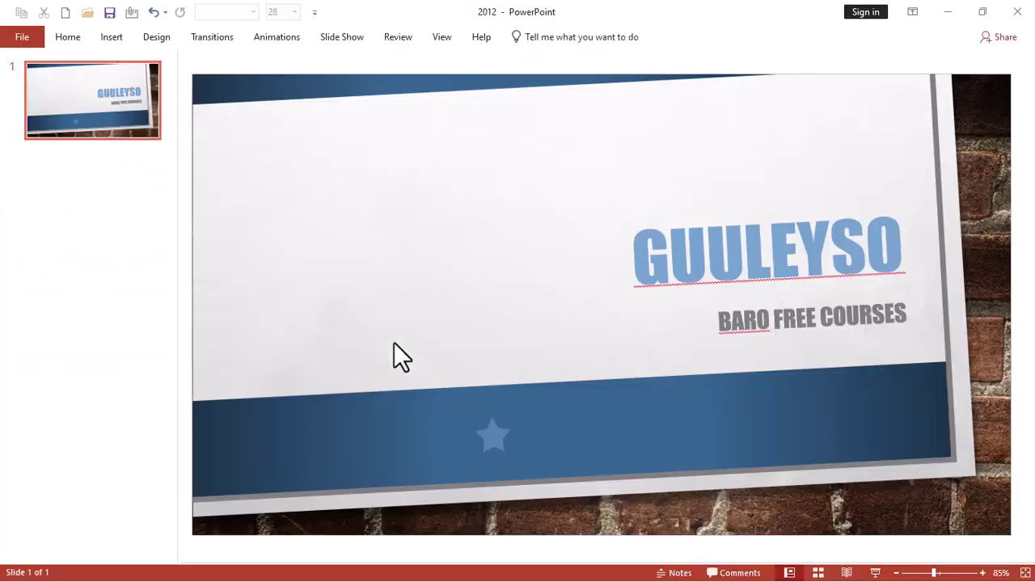
Step: Close the 2012 and blank GUULEYSO windows, discarding the blank presentation's changes
{"action": "left_click", "coordinate": [1019, 11]}
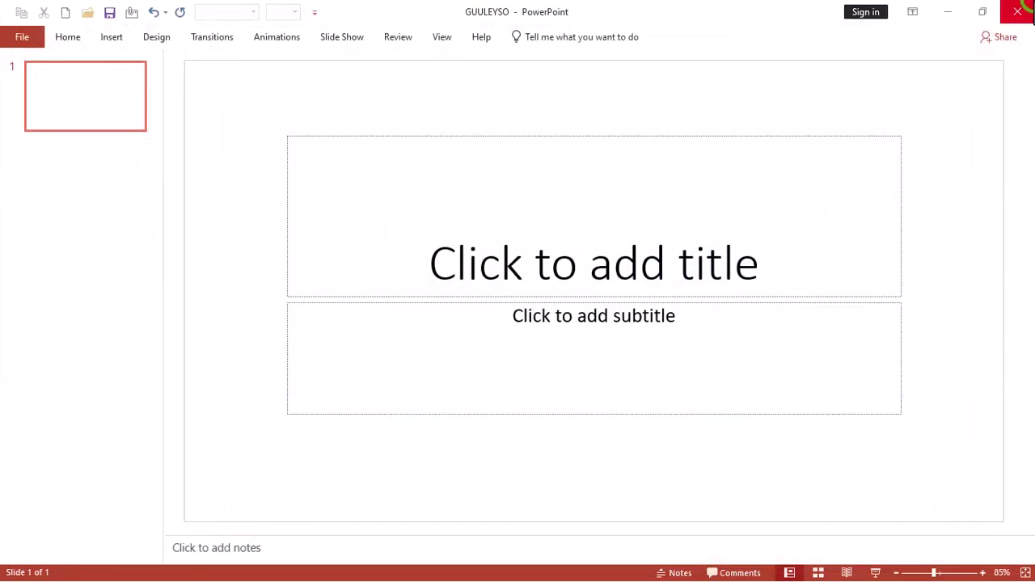
{"action": "left_click", "coordinate": [1021, 12]}
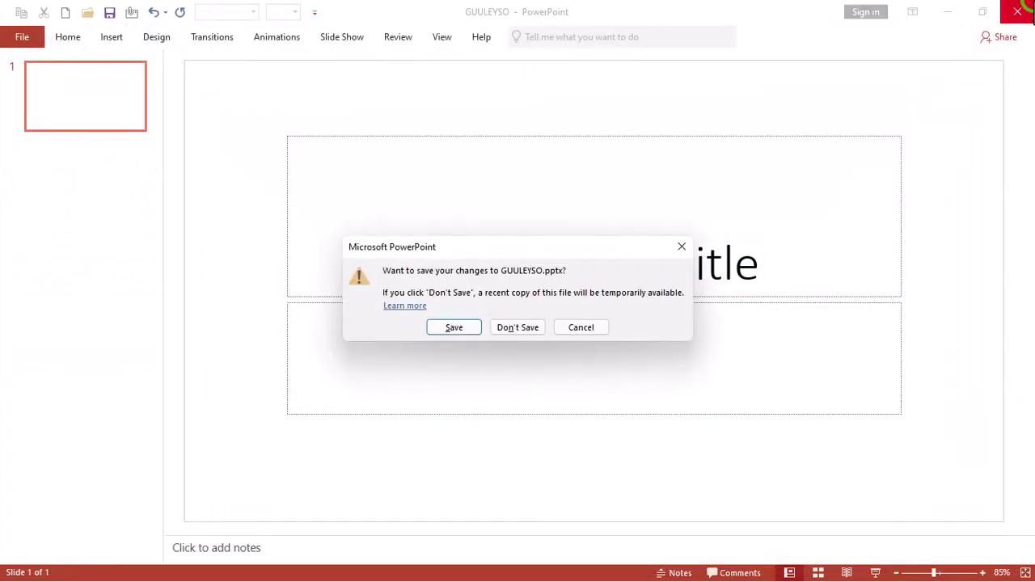
{"action": "left_click", "coordinate": [524, 326]}
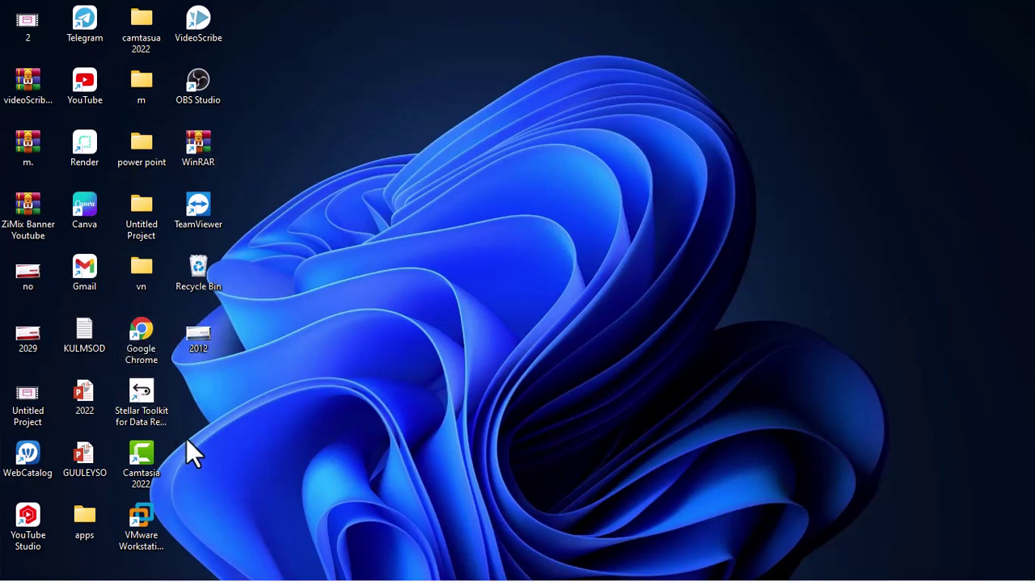
Step: Double-click the 2012 file on the desktop to reopen it in PowerPoint
{"action": "double_click", "coordinate": [199, 342]}
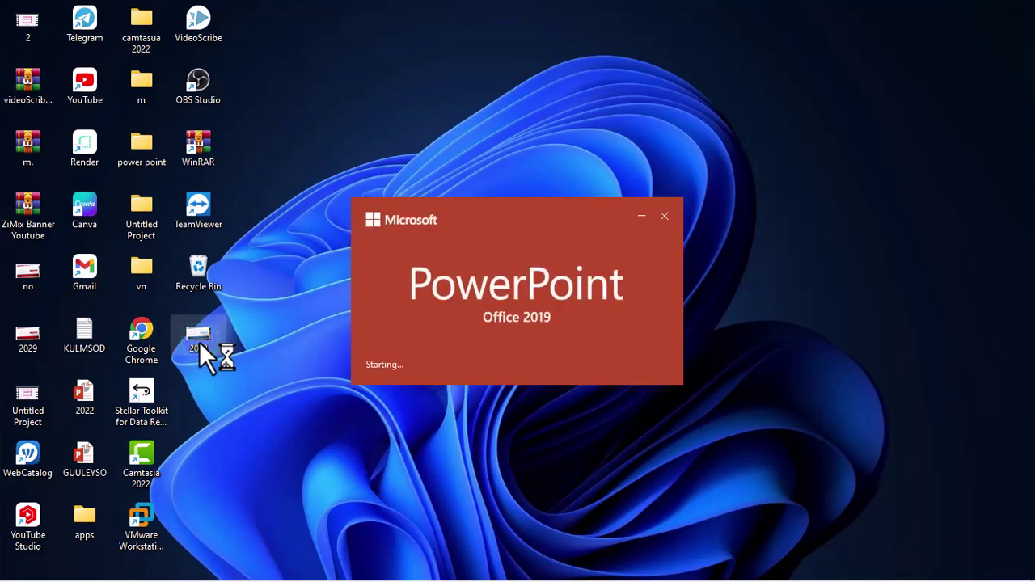